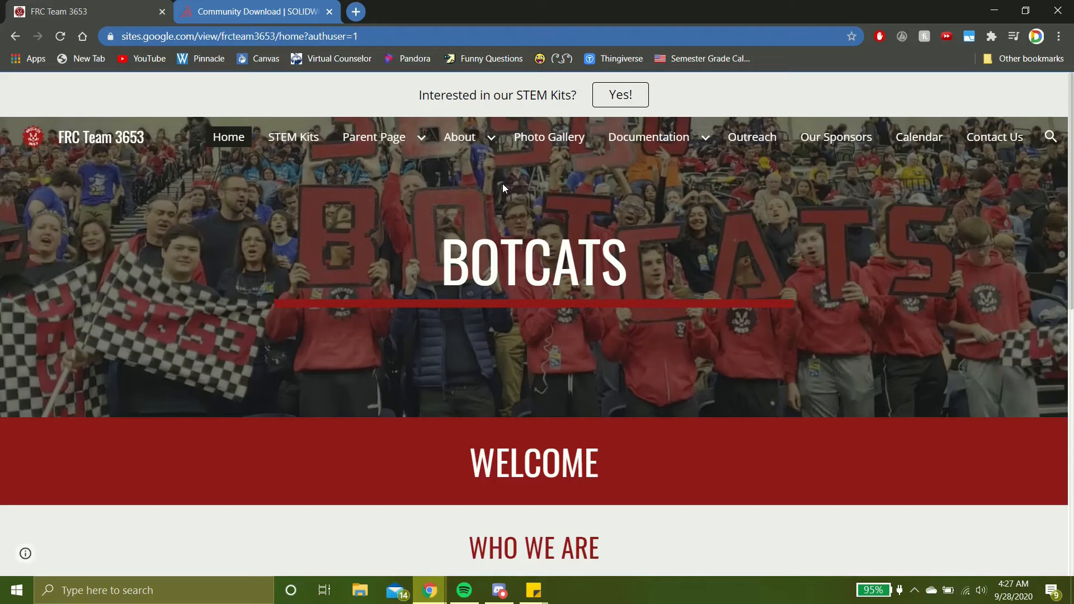
- Fill in the SOLIDWORKS Community Download form's contact information with the first name, last name and e-mail, choosing Student as the role
left_click(257, 11)
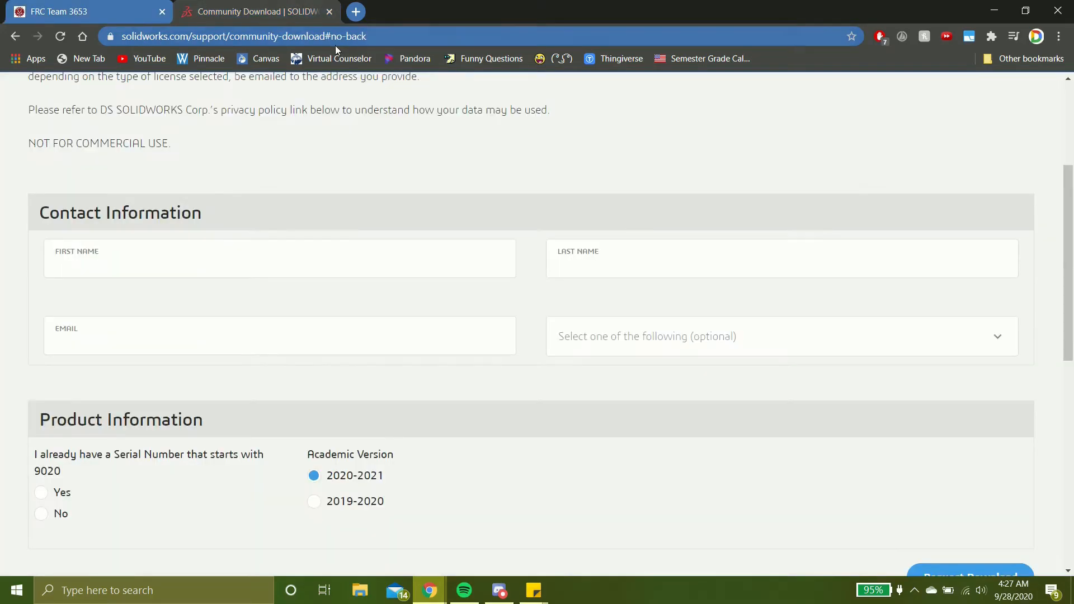
scroll(422, 163, "up", 3)
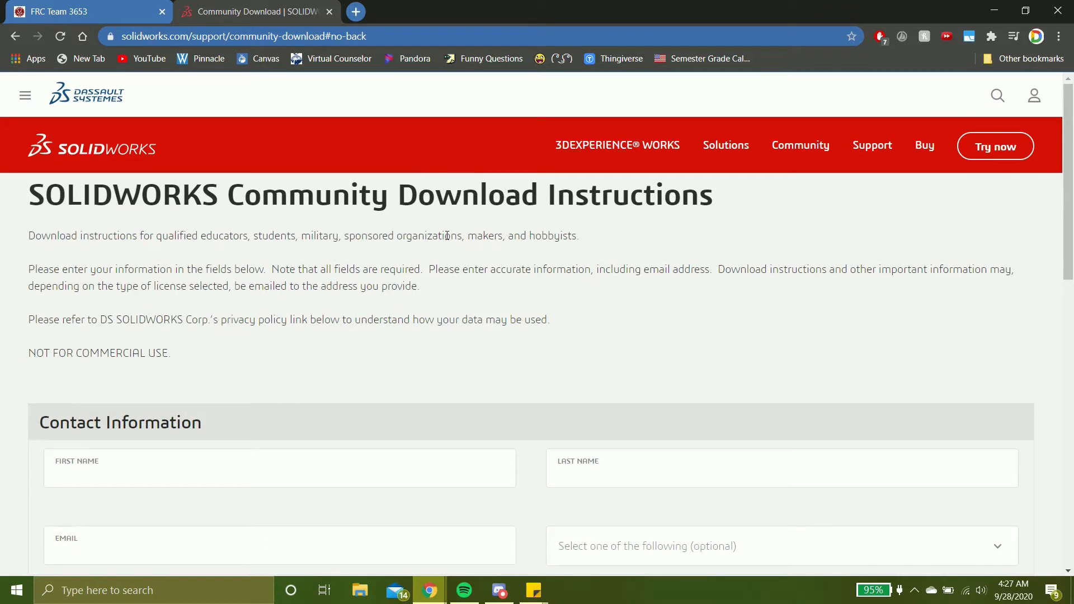
scroll(446, 235, "down", 4)
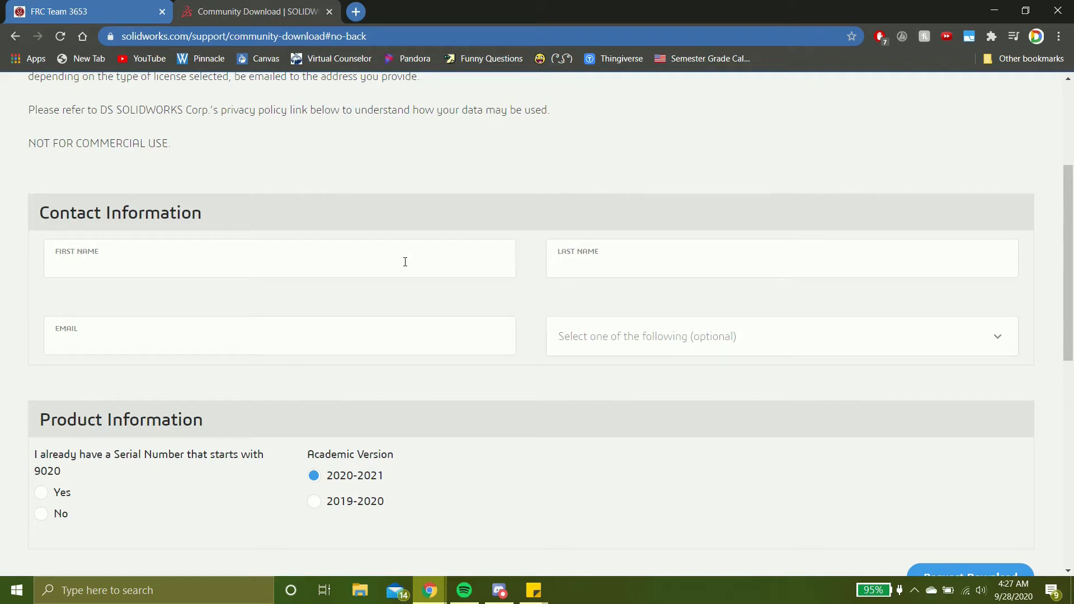
left_click(405, 261)
type("Dillon")
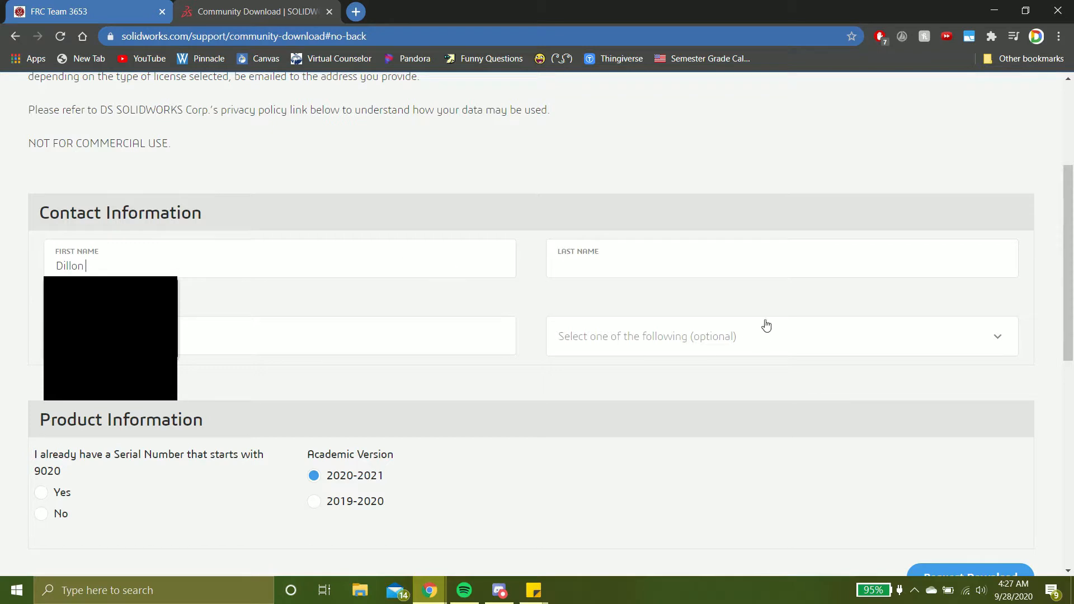
scroll(531, 324, "up", 1)
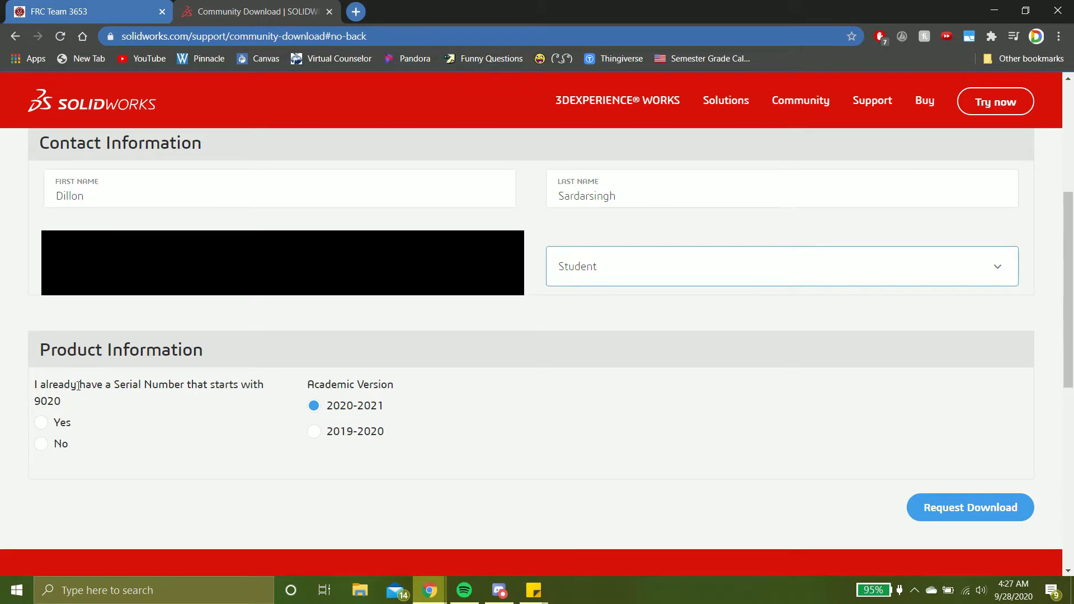
- Request the 2020-2021 version as an existing serial number holder, accept the access agreement and download the setup file
left_click(42, 422)
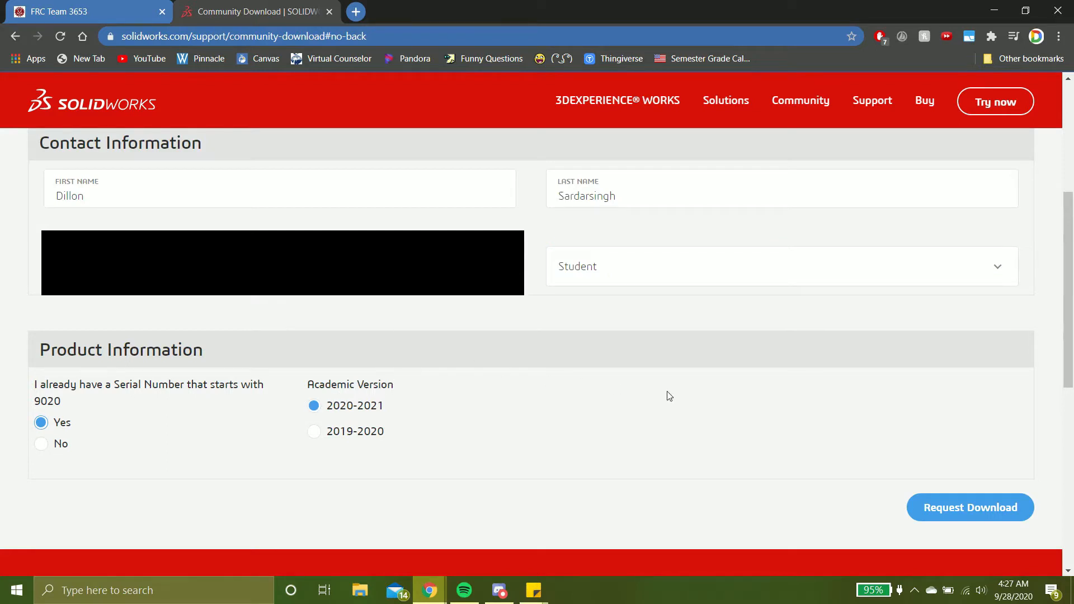
left_click(946, 509)
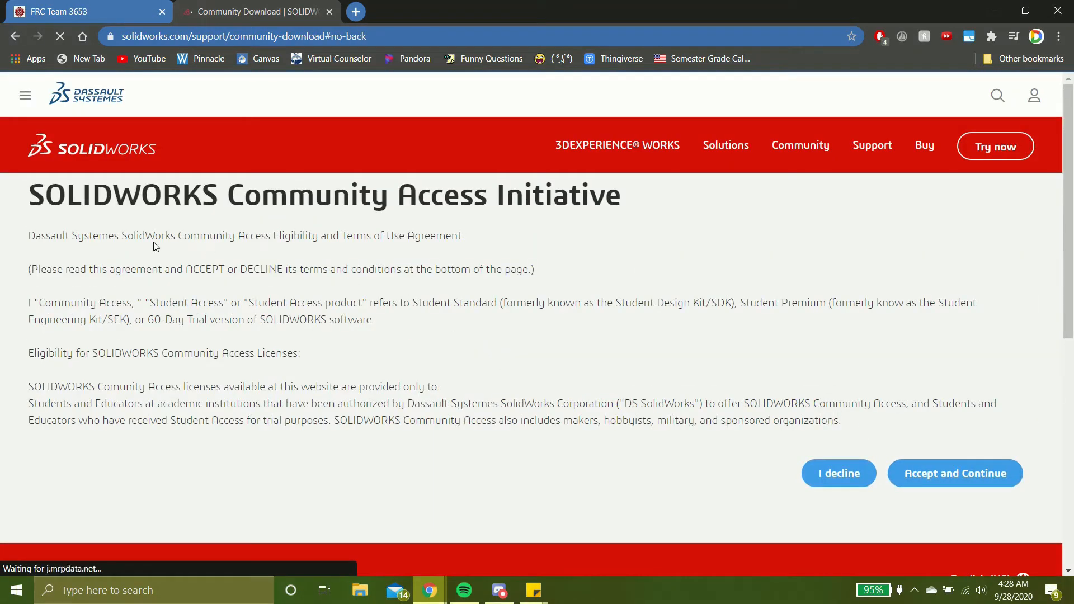
left_click(953, 474)
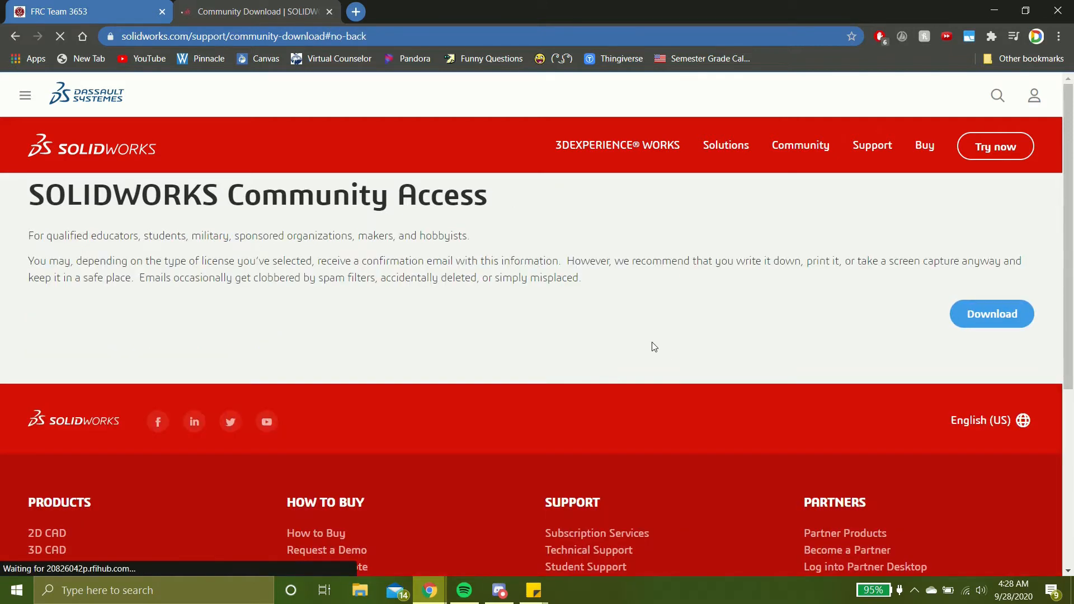
left_click(973, 313)
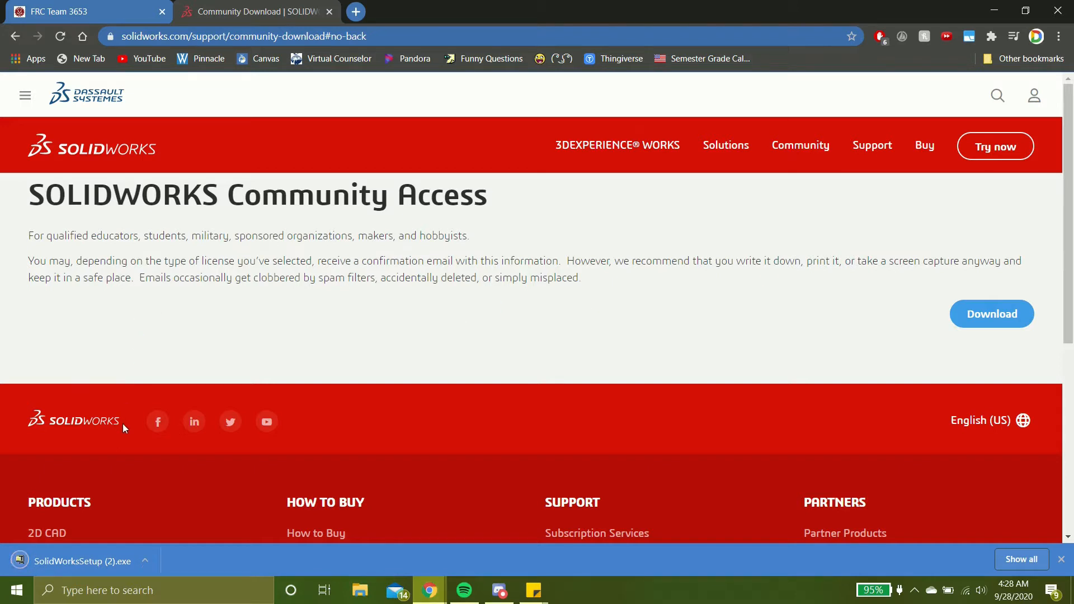
- Run SolidWorksSetup (2).exe with permission to make changes and unzip its files into the Solidworks folder on the desktop
left_click(81, 557)
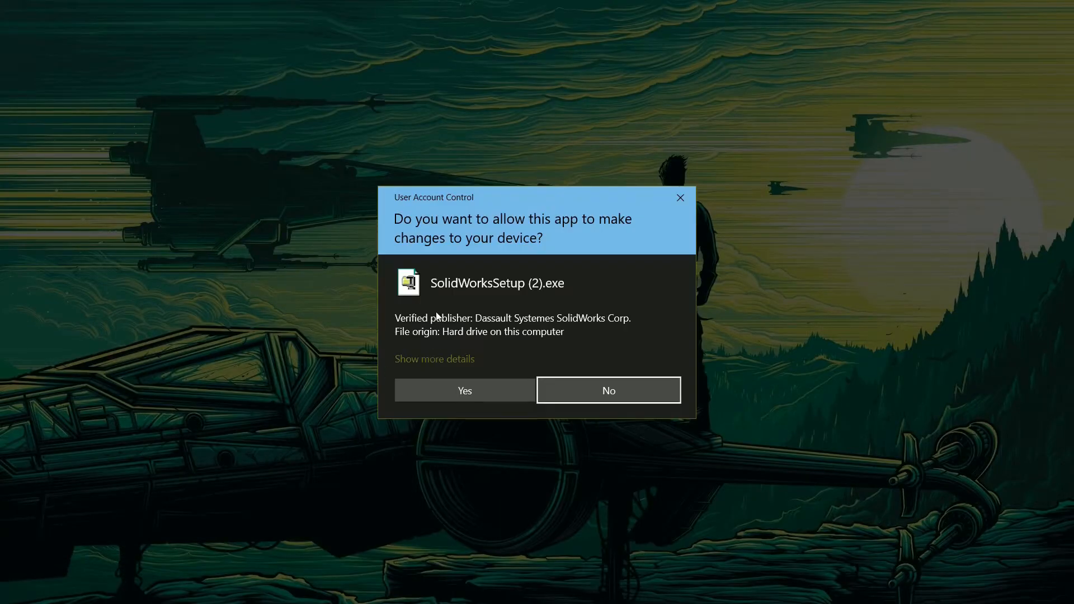
left_click(465, 391)
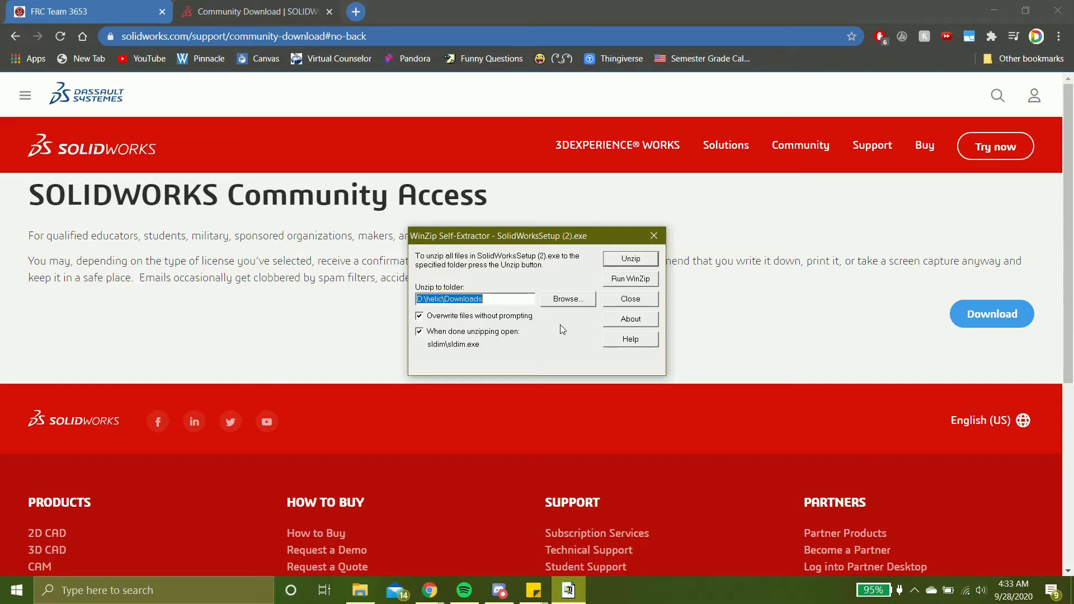
left_click(560, 298)
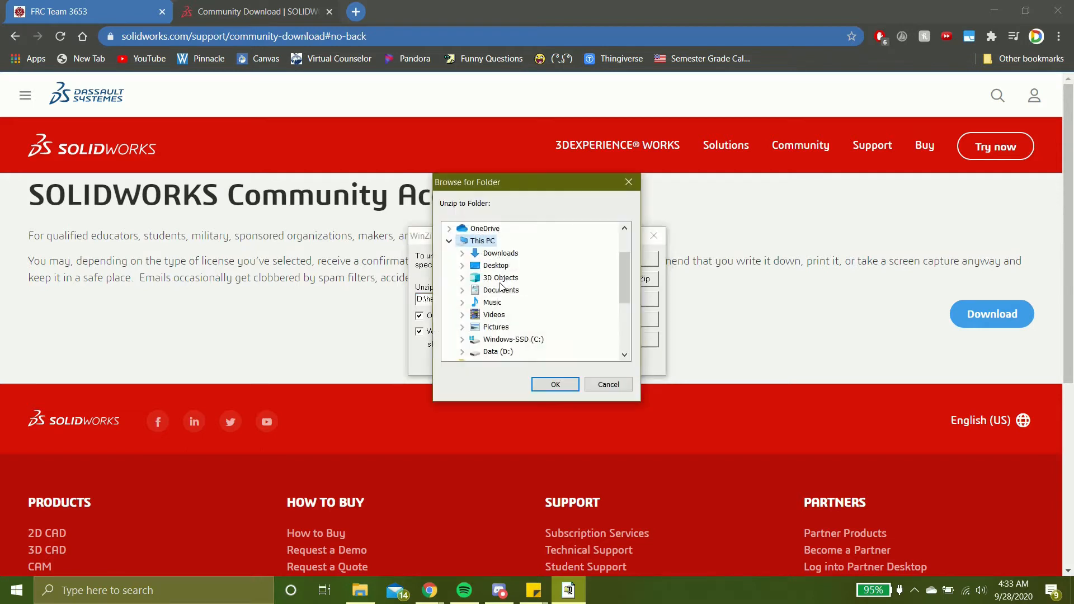
scroll(524, 297, "down", 2)
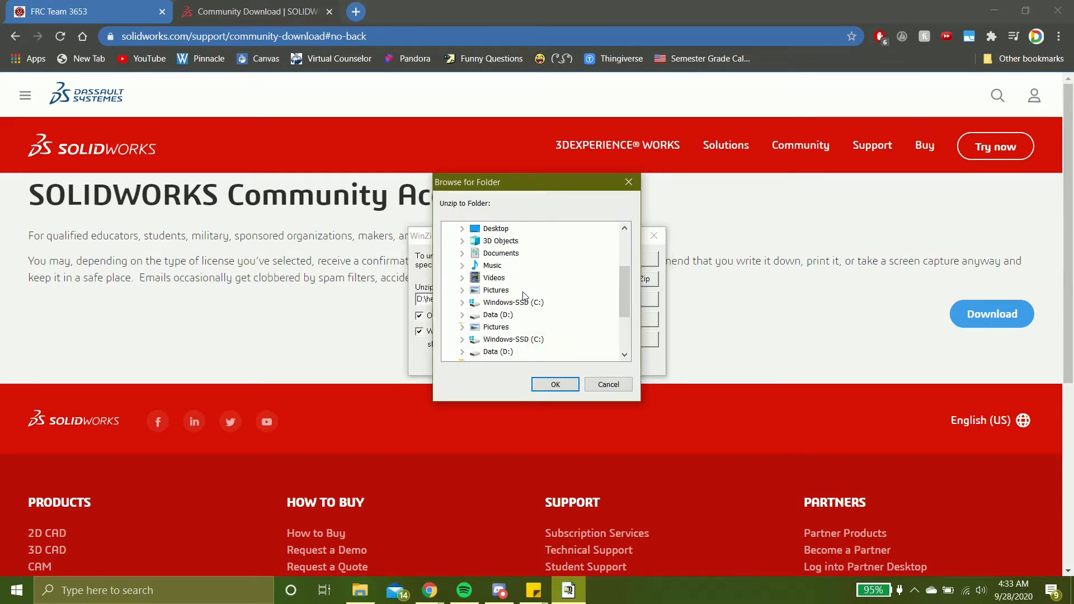
scroll(524, 296, "down", 2)
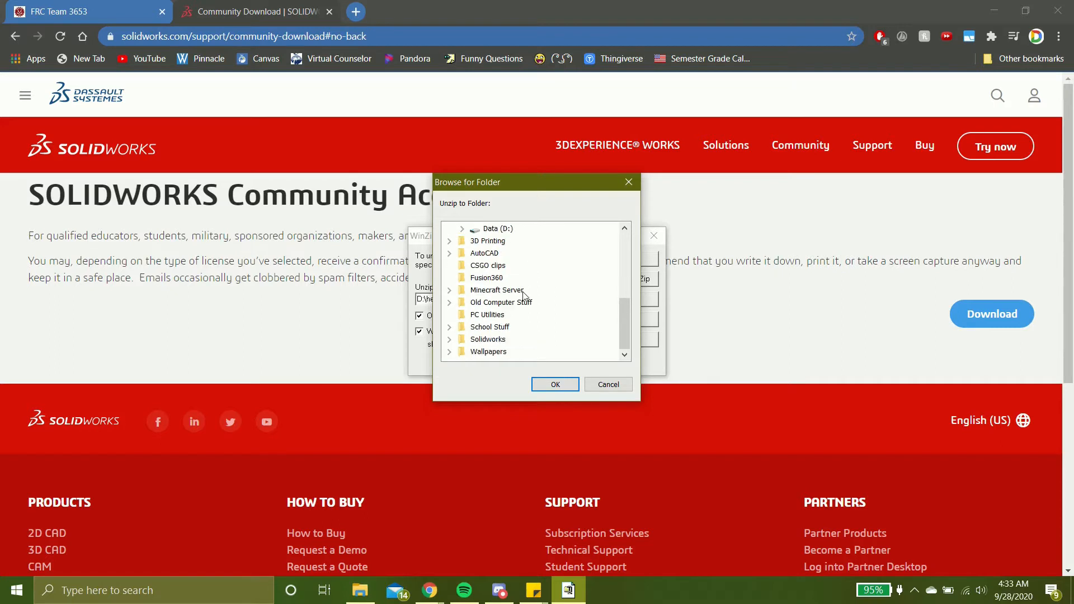
left_click(486, 339)
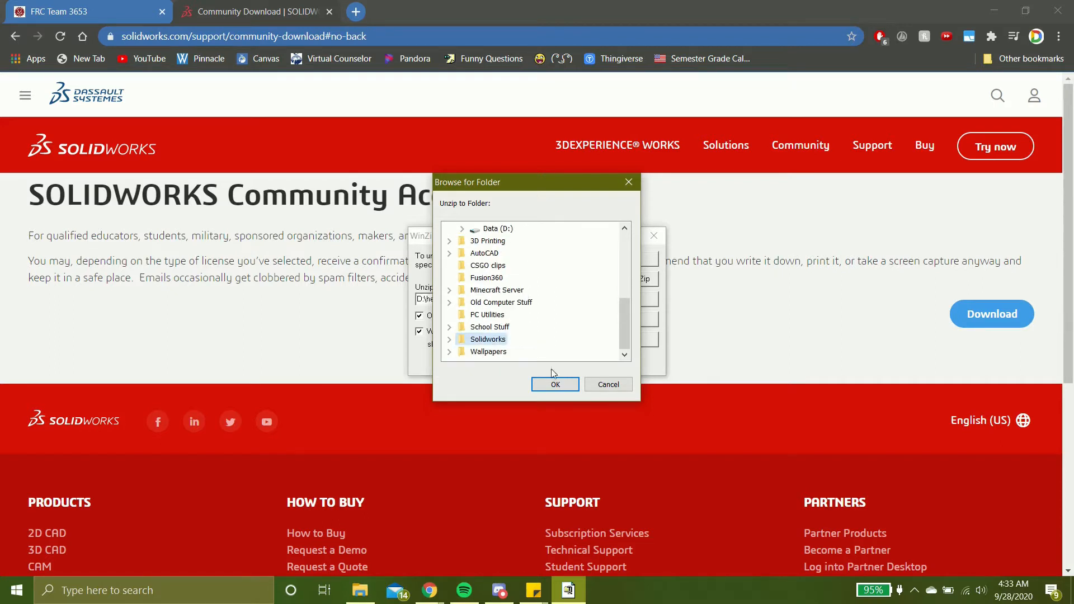
left_click(555, 385)
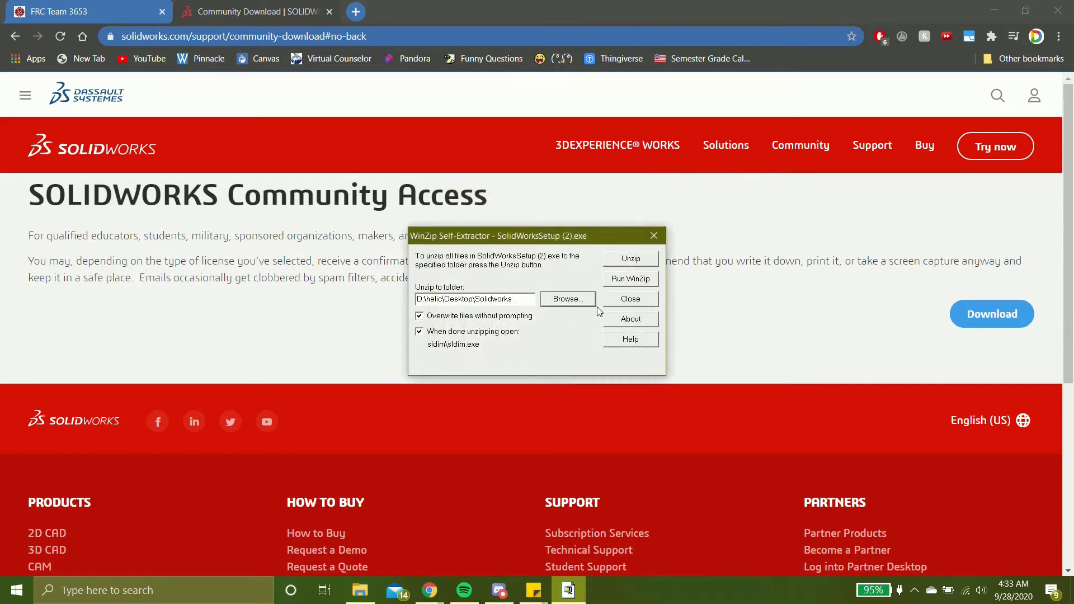
left_click(630, 261)
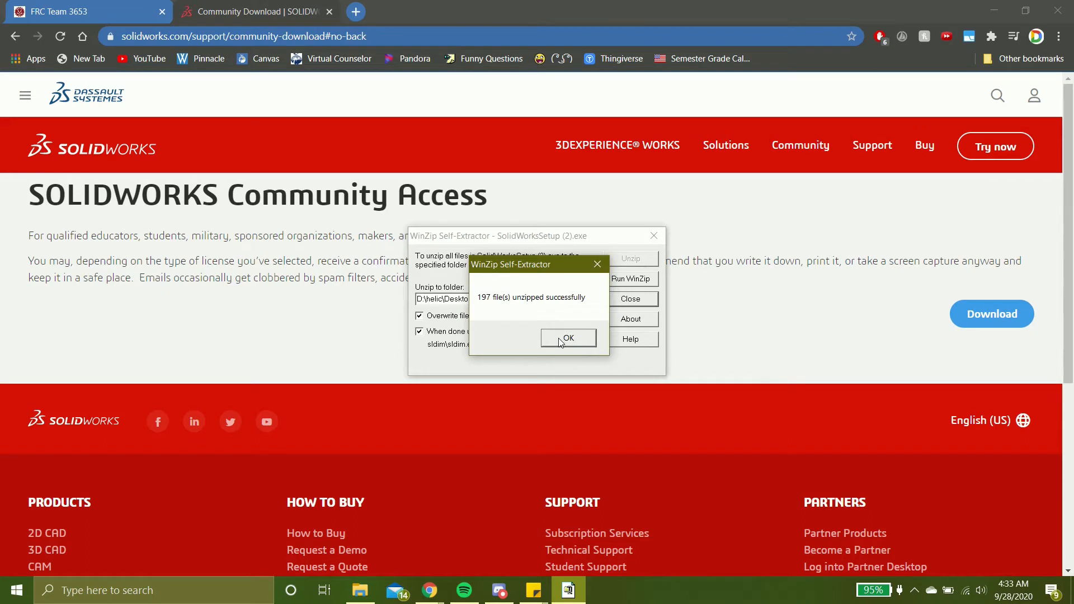
left_click(559, 340)
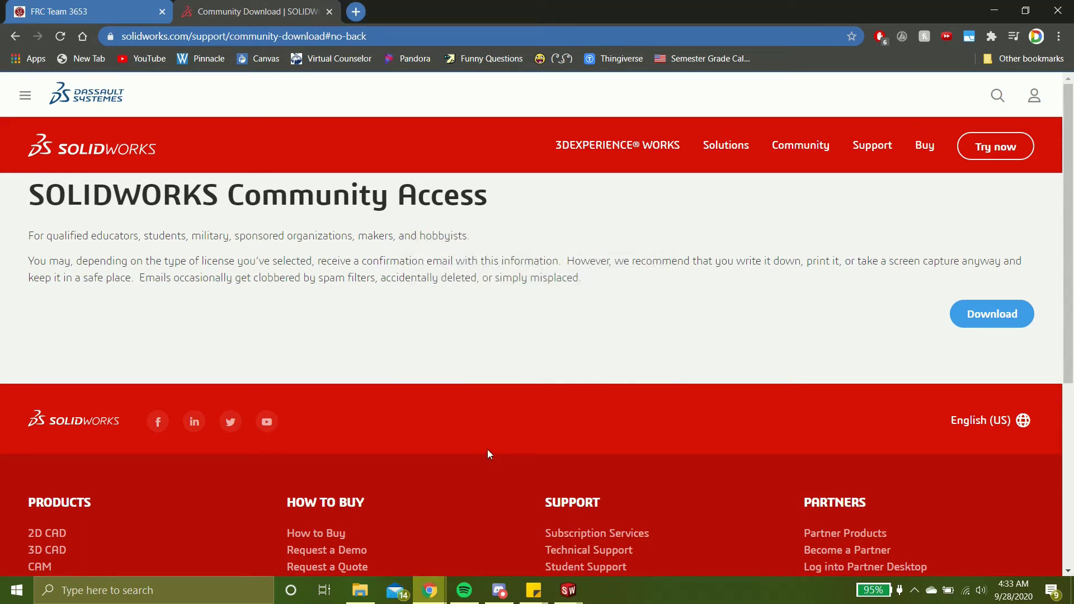
- Bring up the SOLIDWORKS 2020 SP3.0 Installation Manager and continue the installation despite the pending Windows reboot
mouse_move(569, 590)
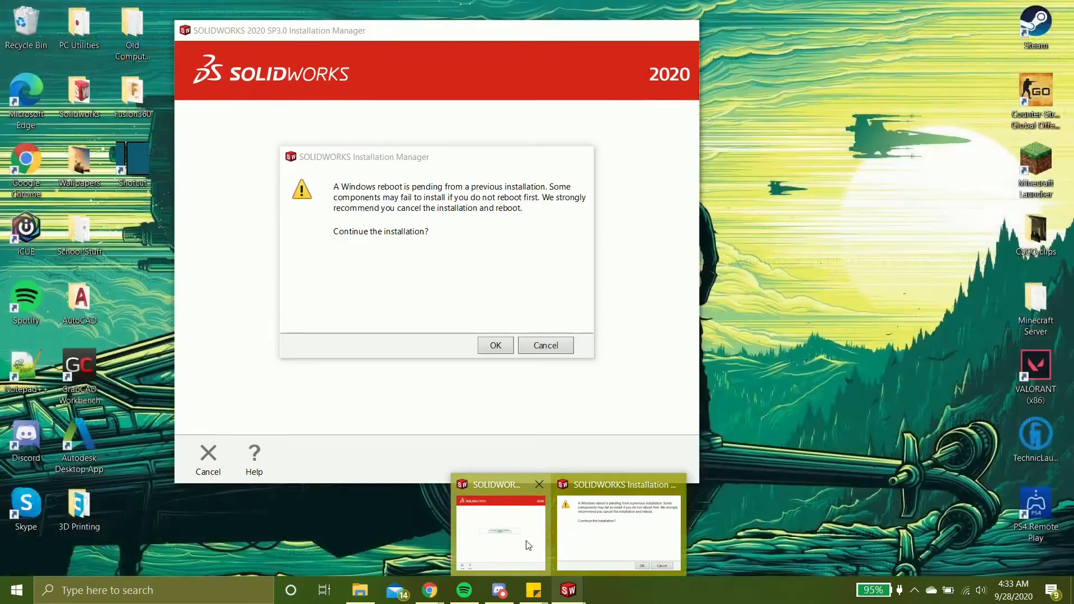
left_click(528, 545)
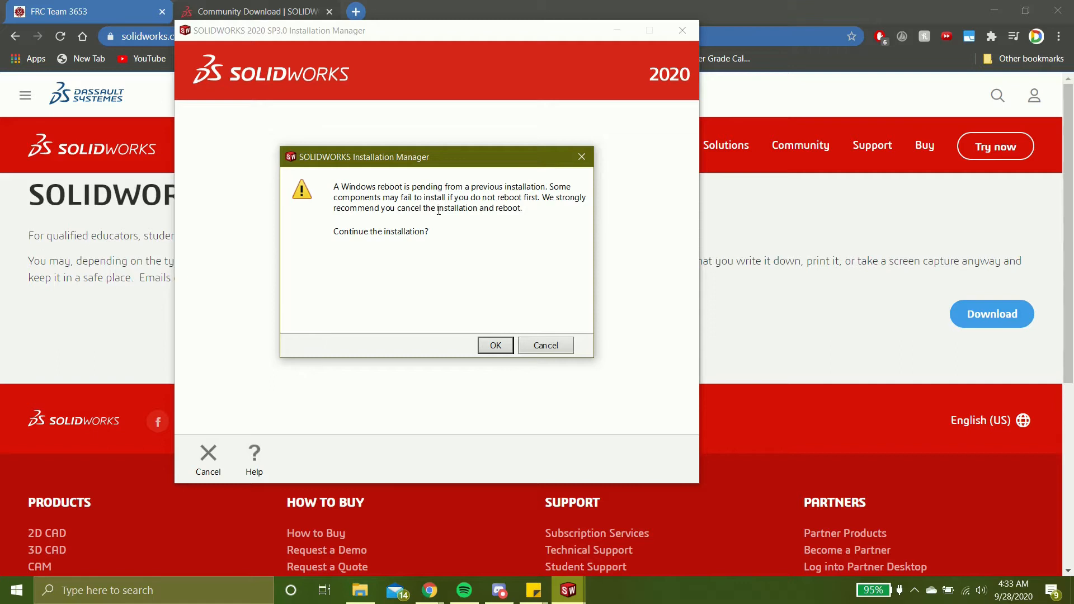
left_click(495, 345)
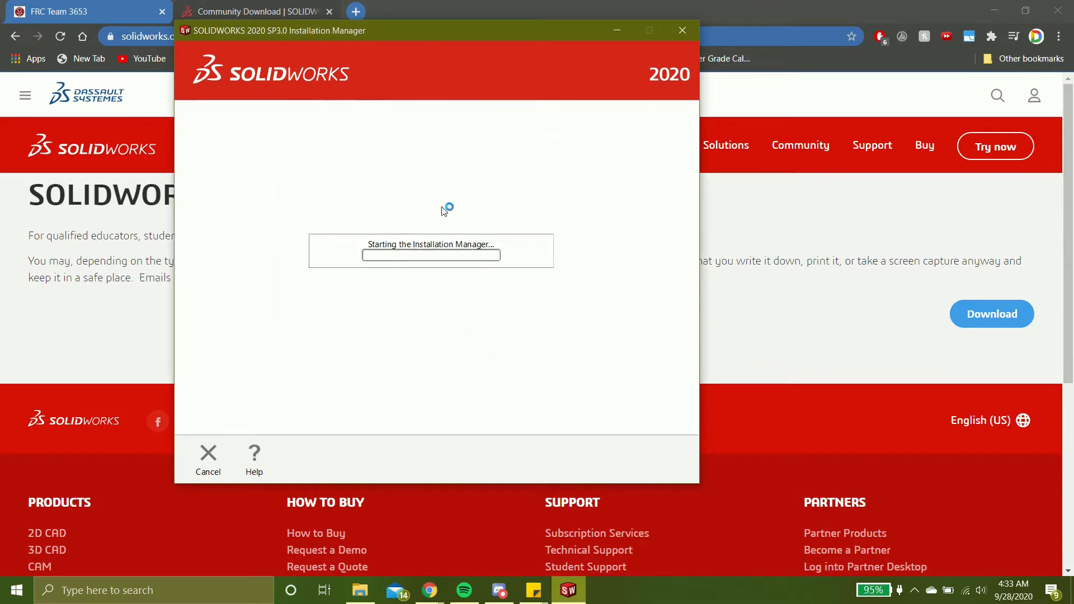
left_click_drag(488, 38, 515, 51)
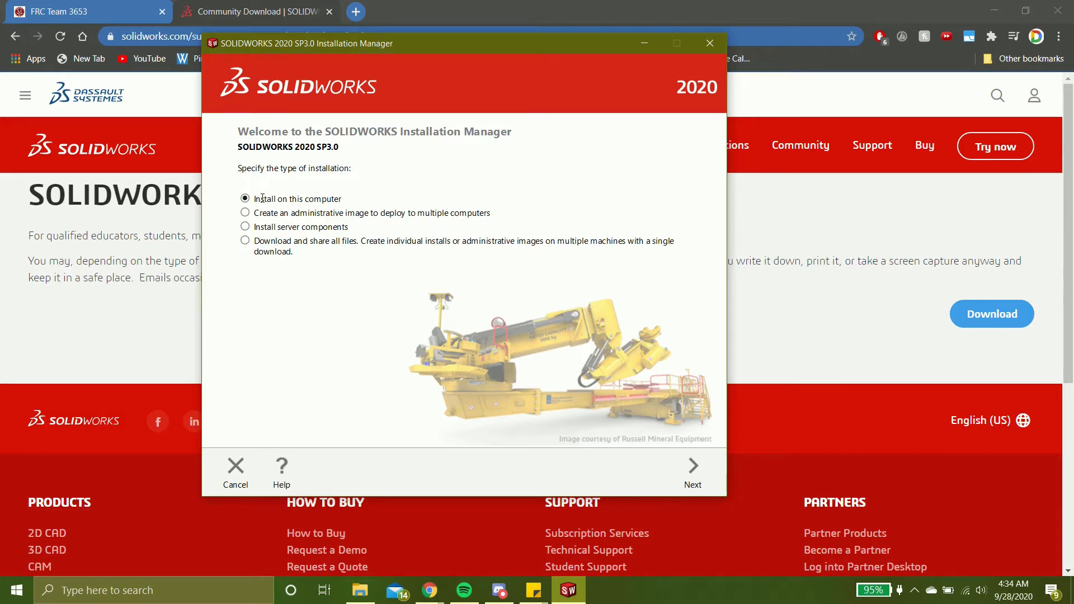
- Choose to install on this computer and provide the SOLIDWORKS serial number for 3D Design
left_click(690, 466)
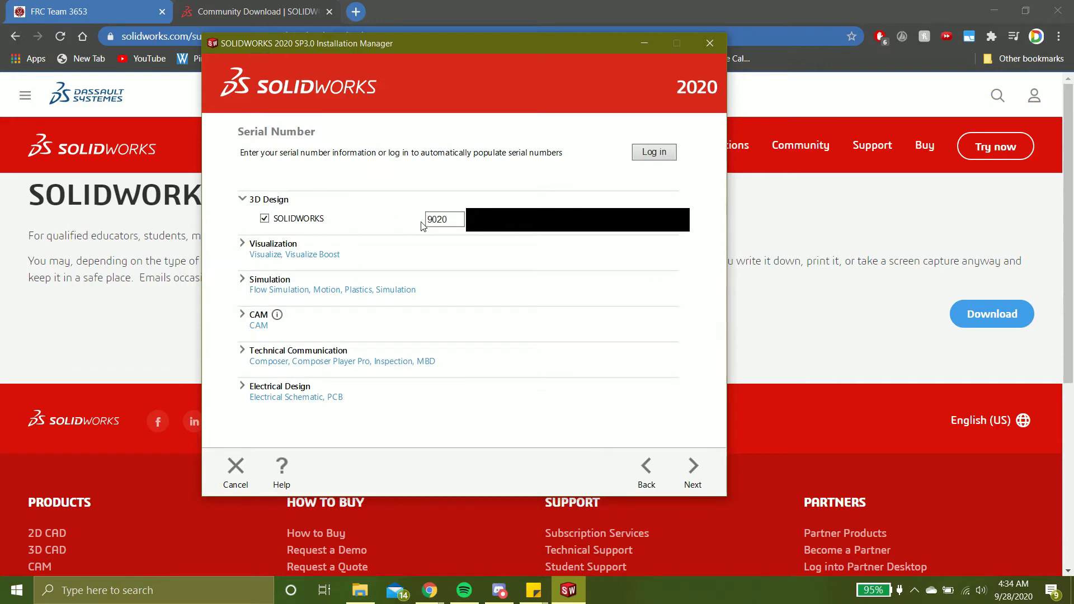
left_click(452, 224)
left_click(697, 469)
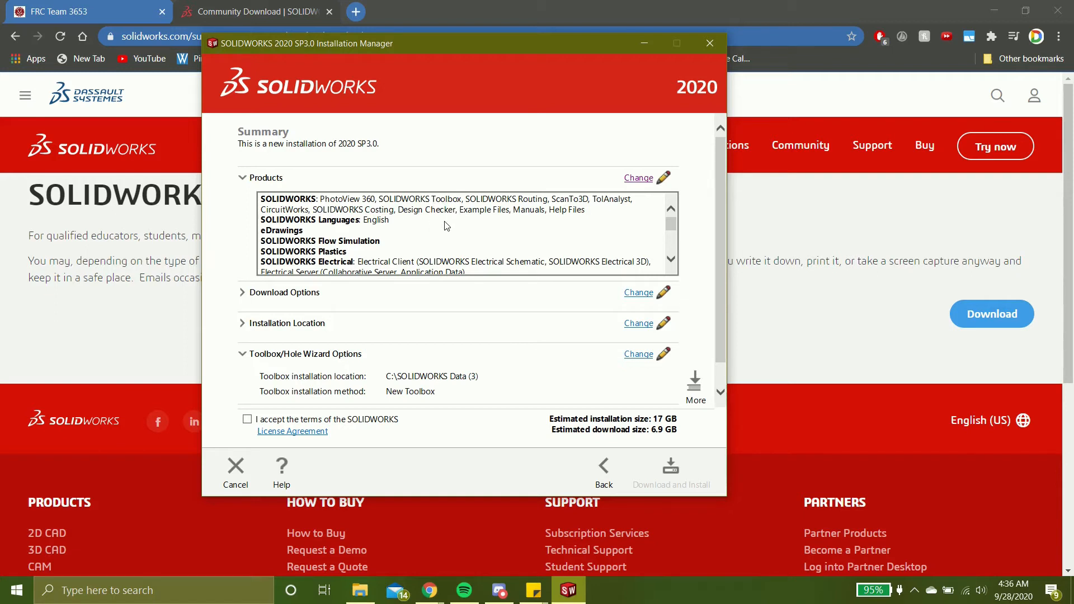
- Check the download options and installation location, accept the SOLIDWORKS terms, and complete the download and installation with Remind me later selected
left_click(243, 295)
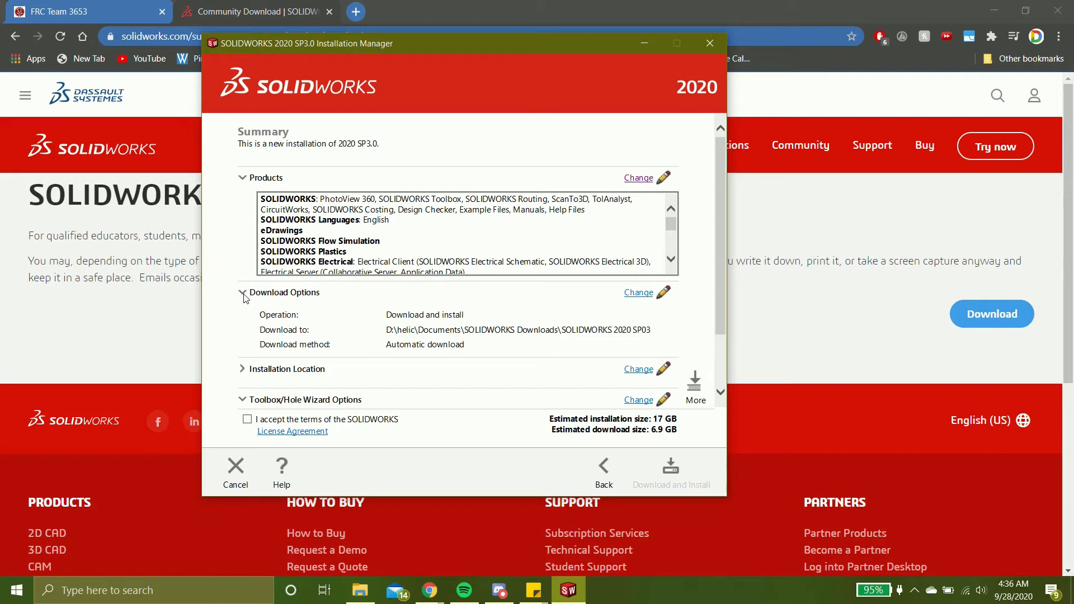
left_click(243, 294)
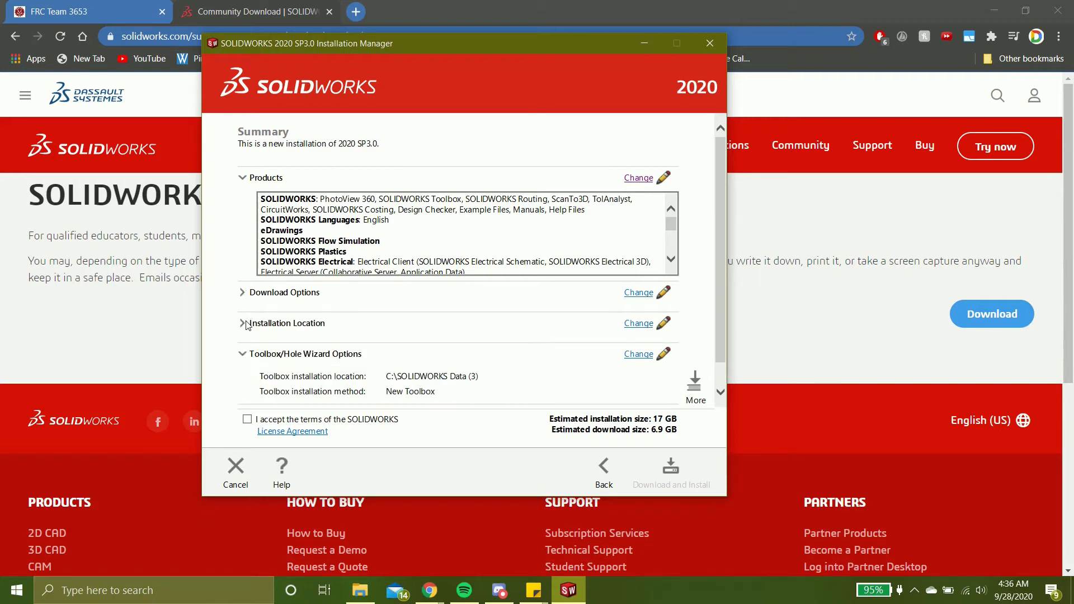
scroll(245, 317, "down", 1)
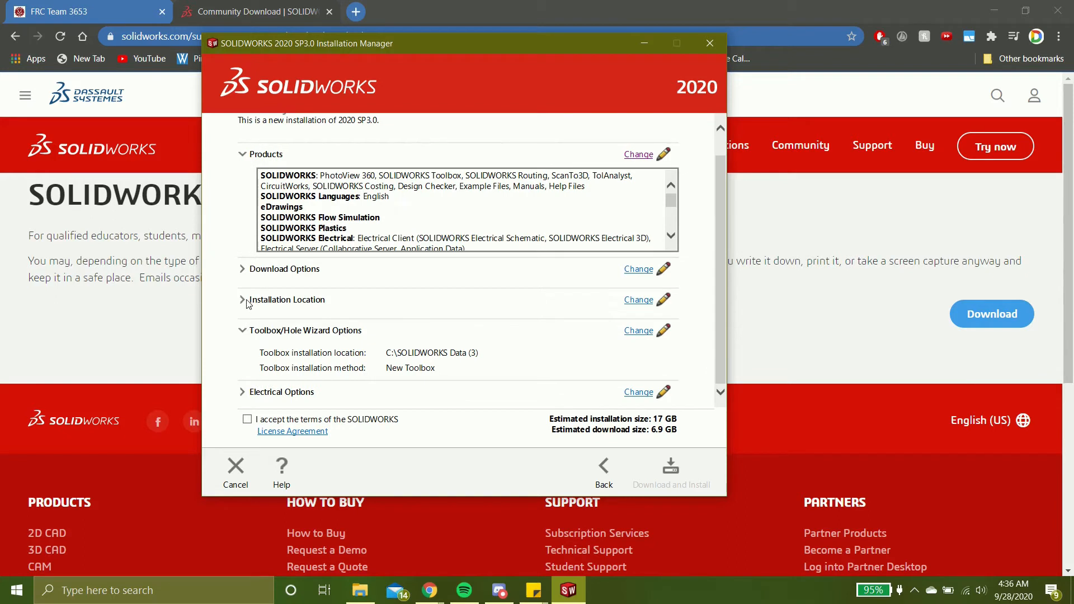
left_click(242, 300)
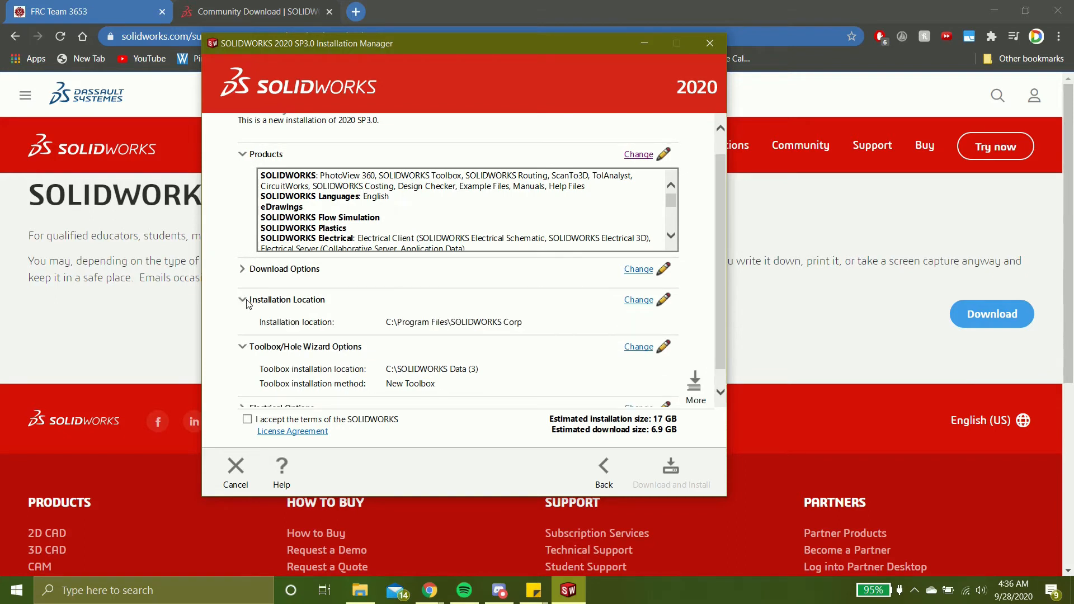
left_click(242, 300)
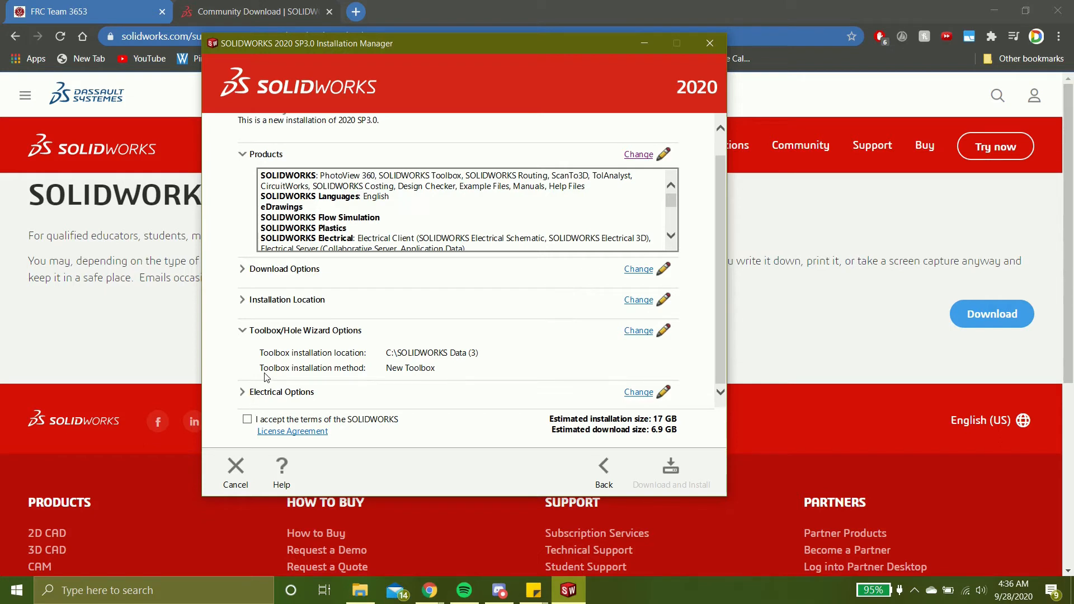
left_click(247, 422)
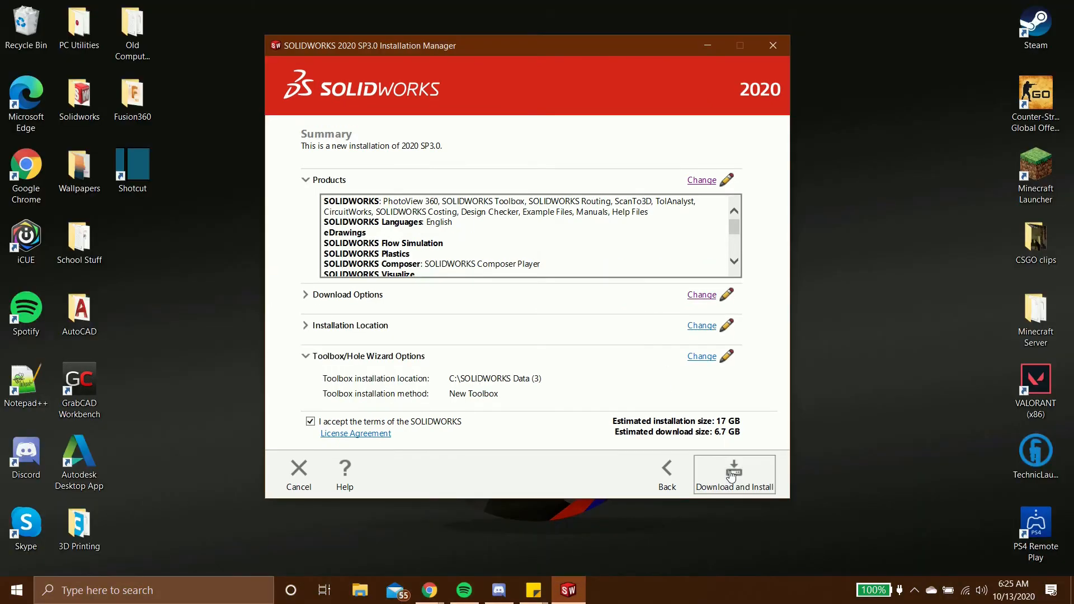
left_click(732, 473)
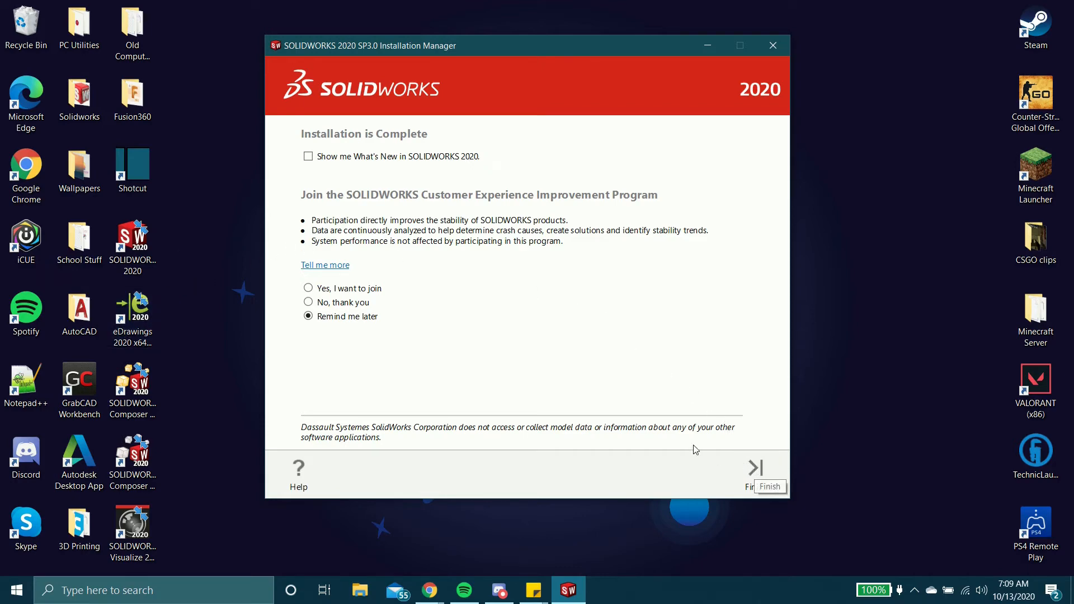
left_click(762, 472)
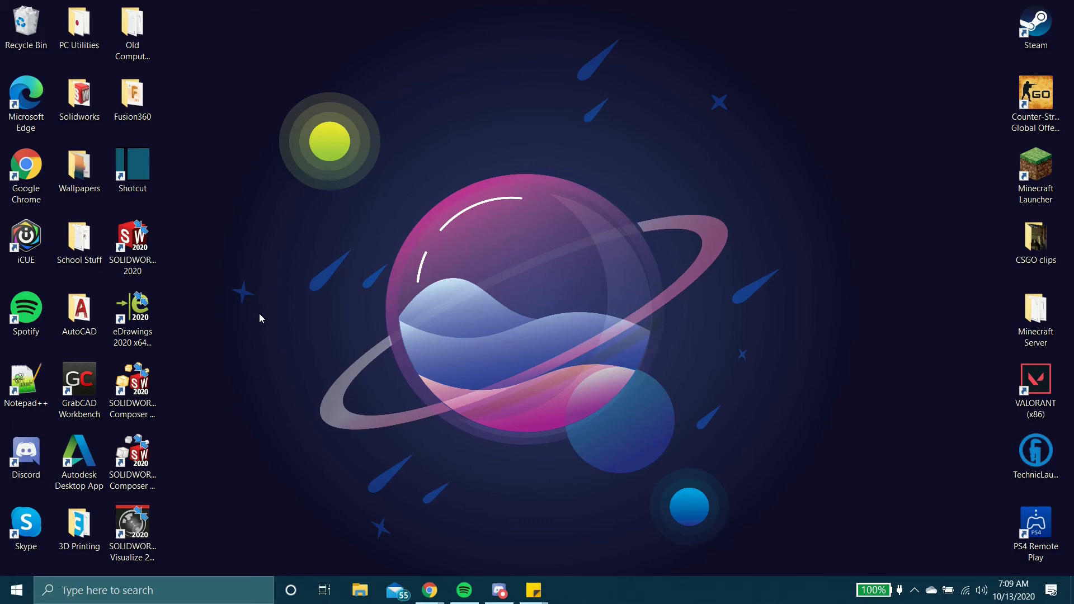
- Launch SOLIDWORKS 2020 with the new menu customization and activate all listed products automatically over the Internet
double_click(140, 250)
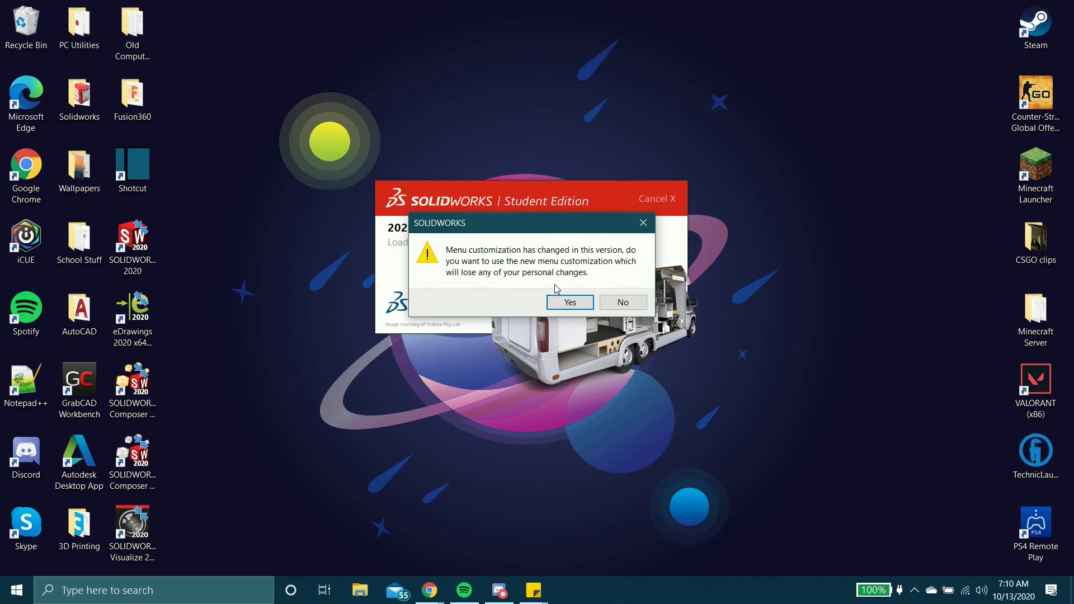
left_click(568, 302)
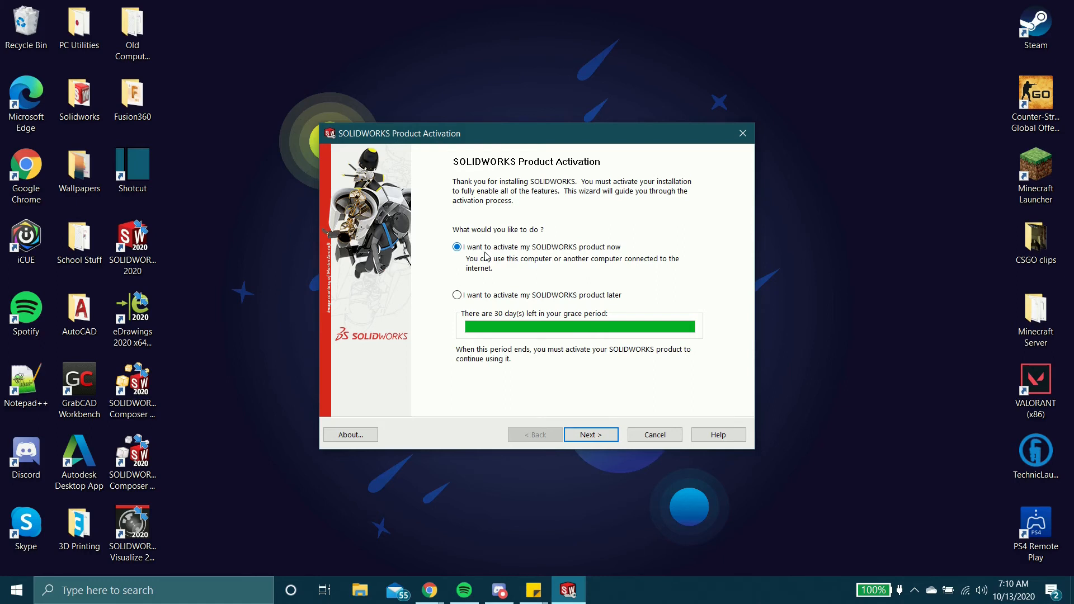
left_click(584, 434)
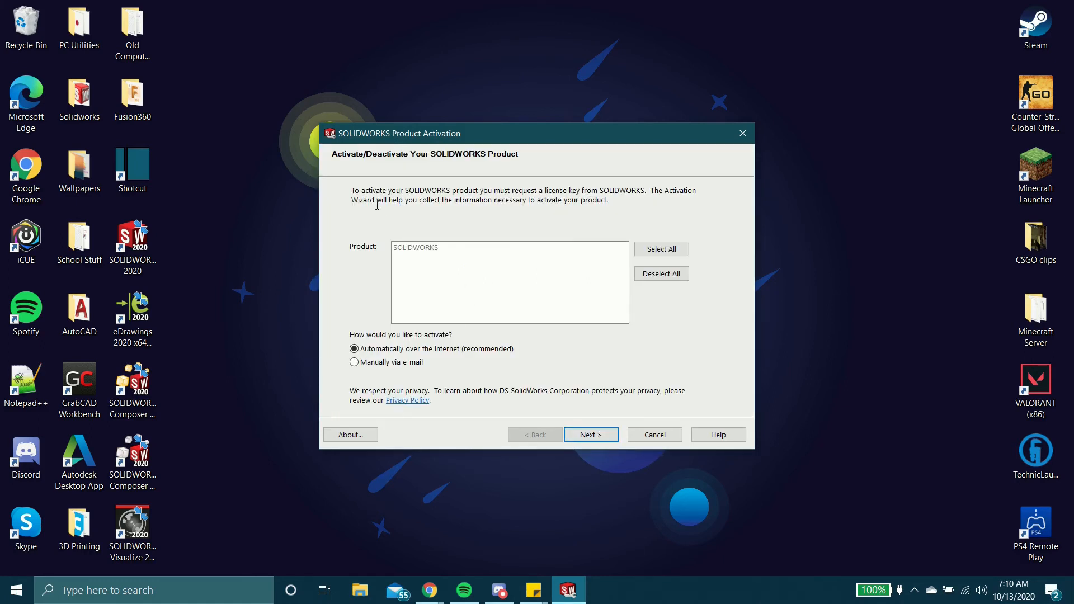
left_click(647, 250)
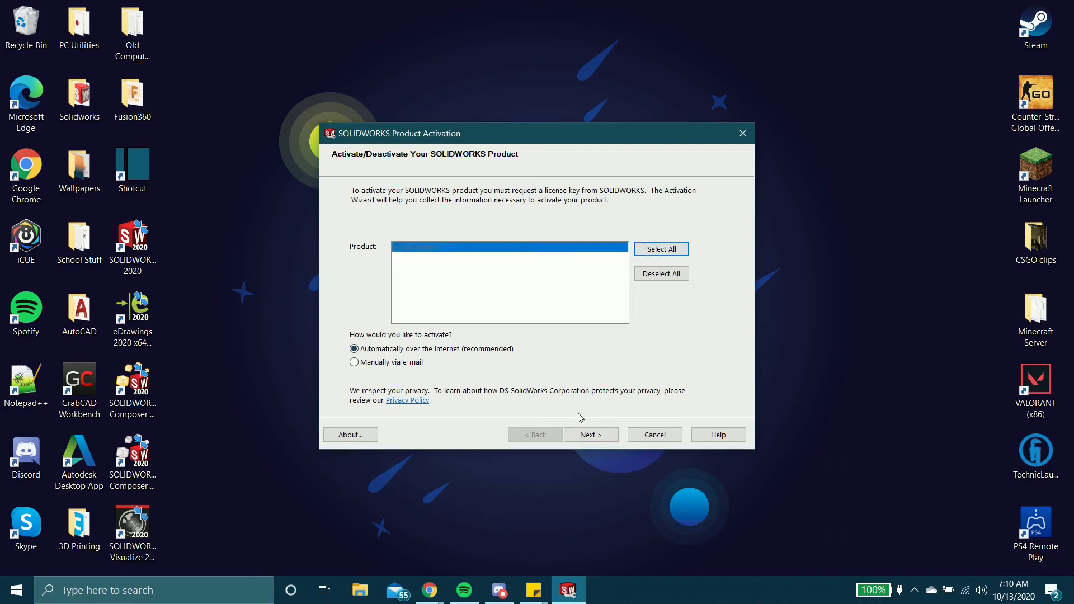
left_click(589, 436)
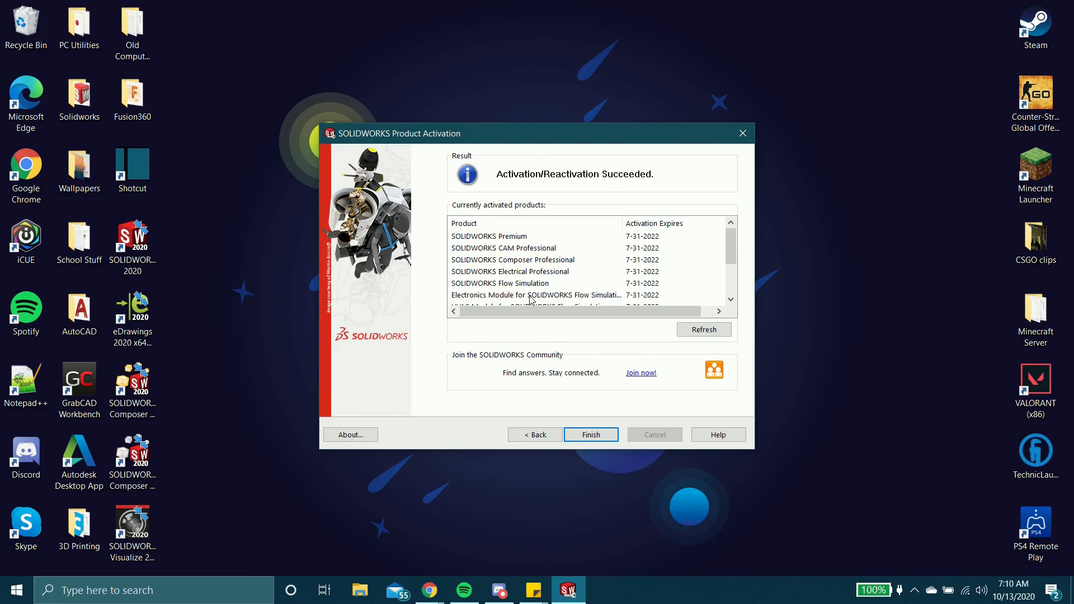
left_click(591, 435)
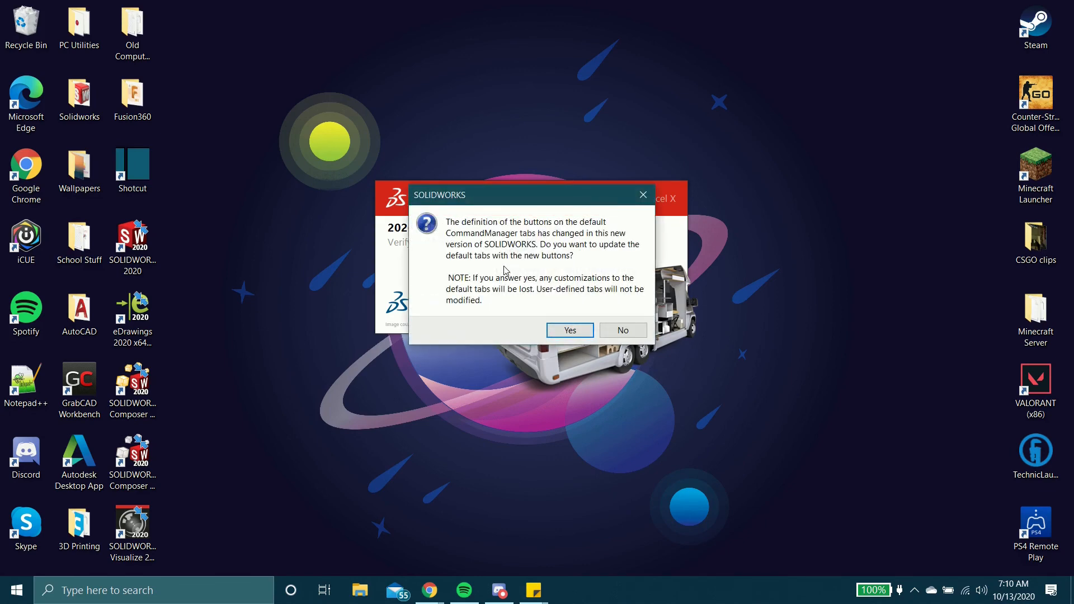
- Update the default CommandManager tabs with the new buttons and accept the SOLIDWORKS License Agreement
left_click(576, 330)
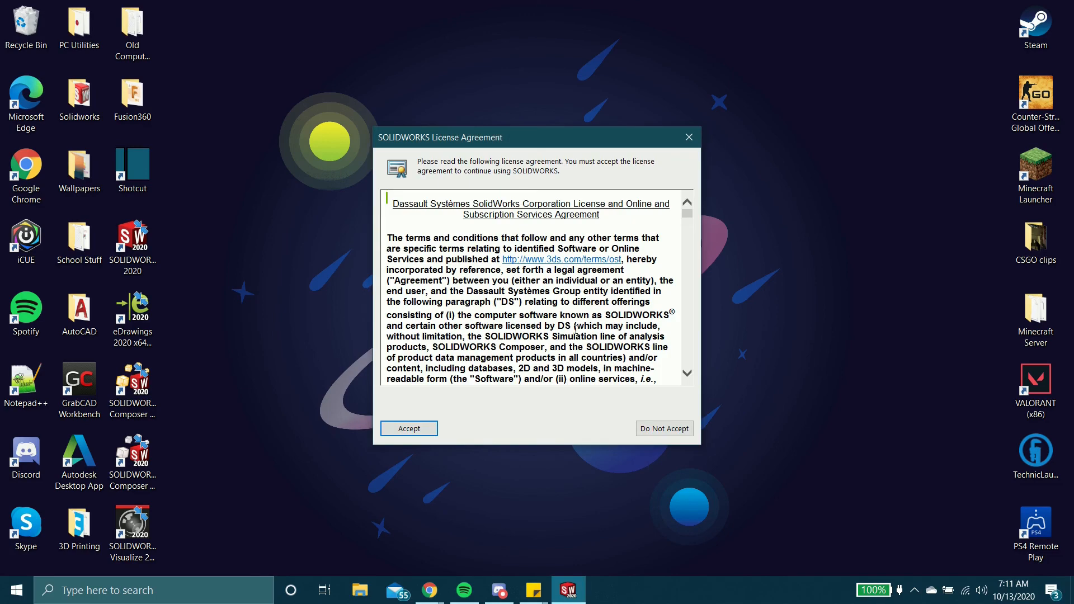
left_click(418, 428)
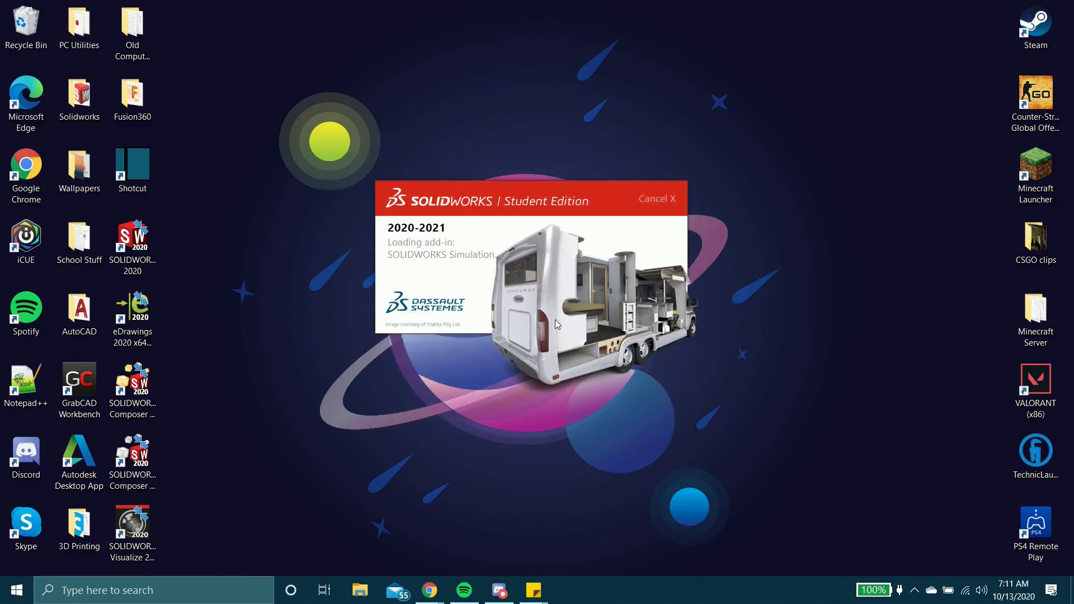